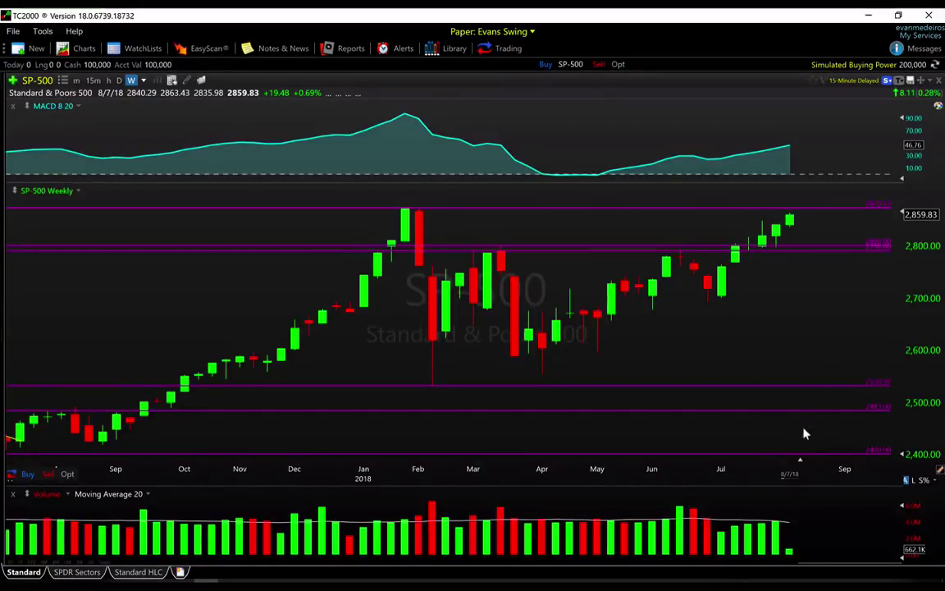
# - Examine the weekly SP-500 price action and read the price values of the 26 January 2018 peak candle
pyautogui.moveTo(732, 275)
pyautogui.mouseDown()
pyautogui.moveTo(702, 274)
pyautogui.moveTo(722, 274)
pyautogui.moveTo(721, 289)
pyautogui.moveTo(721, 271)
pyautogui.moveTo(721, 290)
pyautogui.moveTo(721, 274)
pyautogui.mouseUp()
pyautogui.scroll(5, 723, 243)
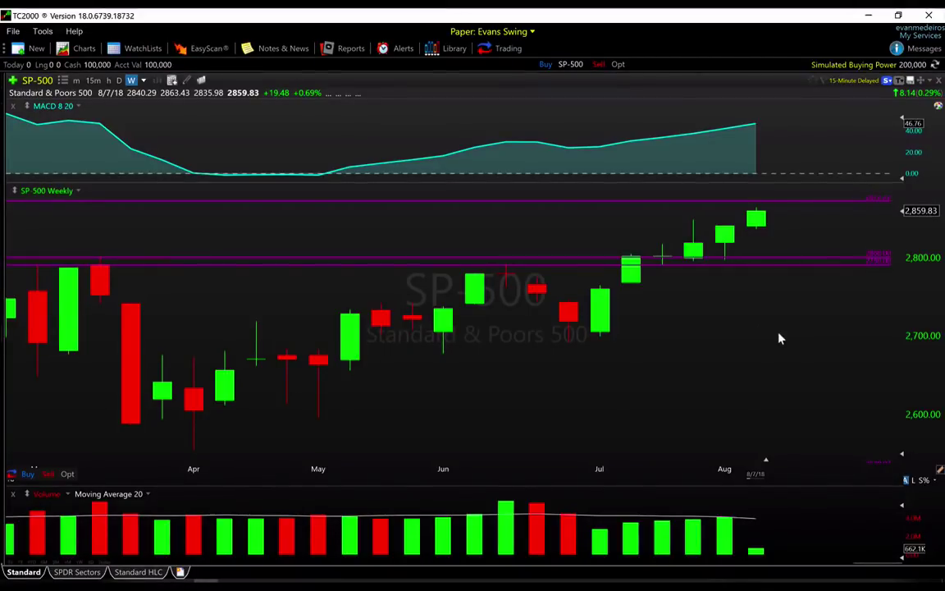
pyautogui.scroll(-5, 780, 338)
pyautogui.scroll(3, 780, 338)
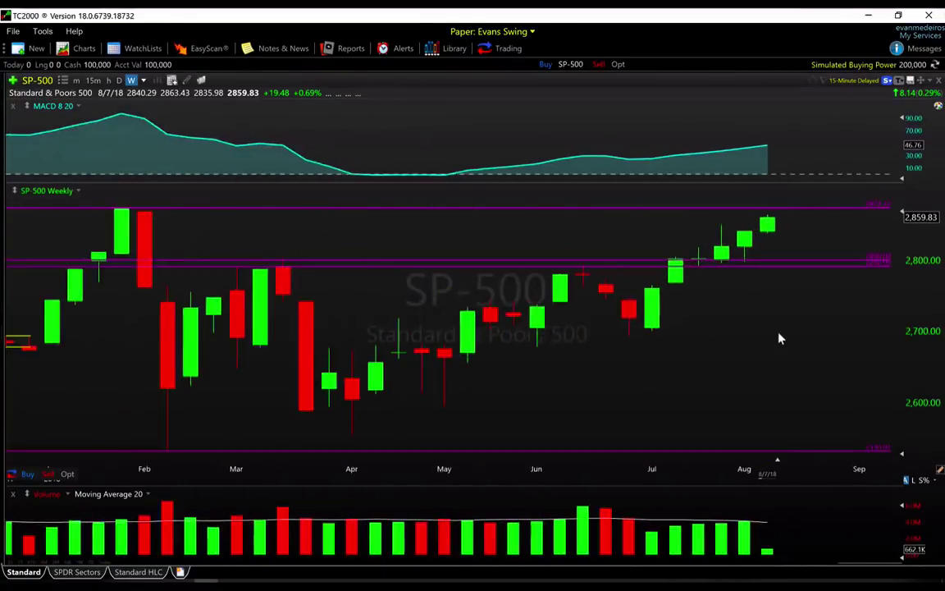
pyautogui.scroll(-1, 780, 338)
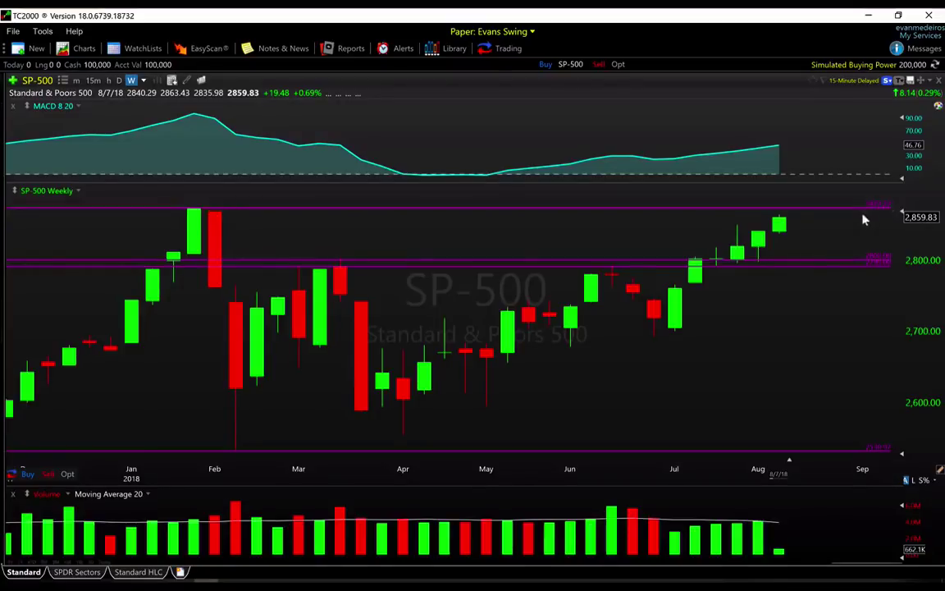
pyautogui.click(193, 227)
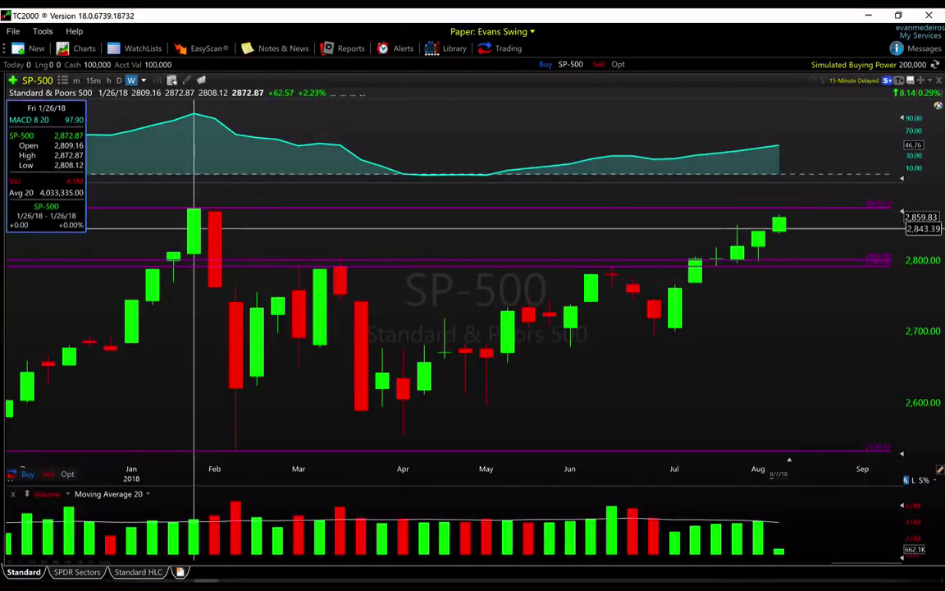
pyautogui.moveTo(193, 228); pyautogui.dragTo(194, 225)
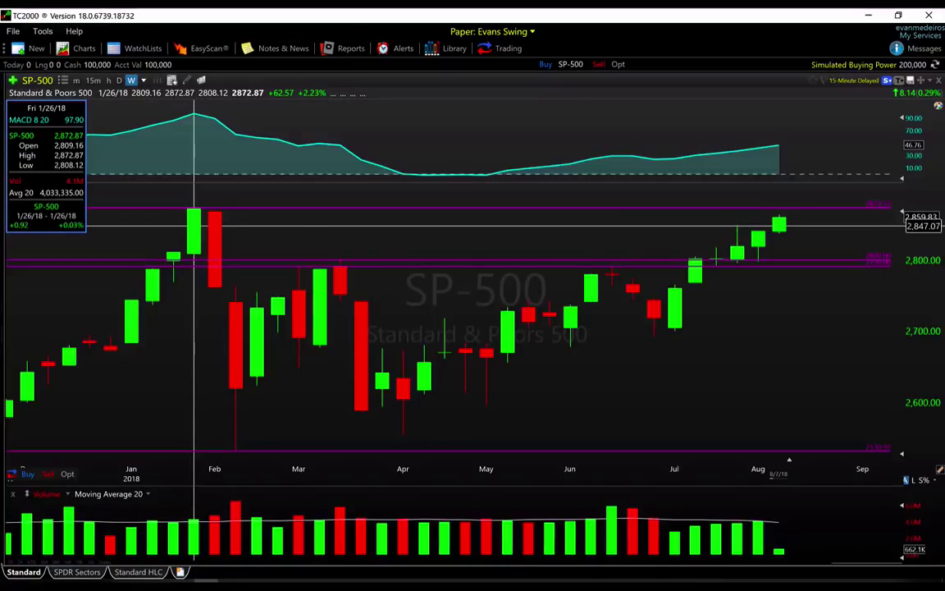
pyautogui.moveTo(193, 226); pyautogui.dragTo(194, 227)
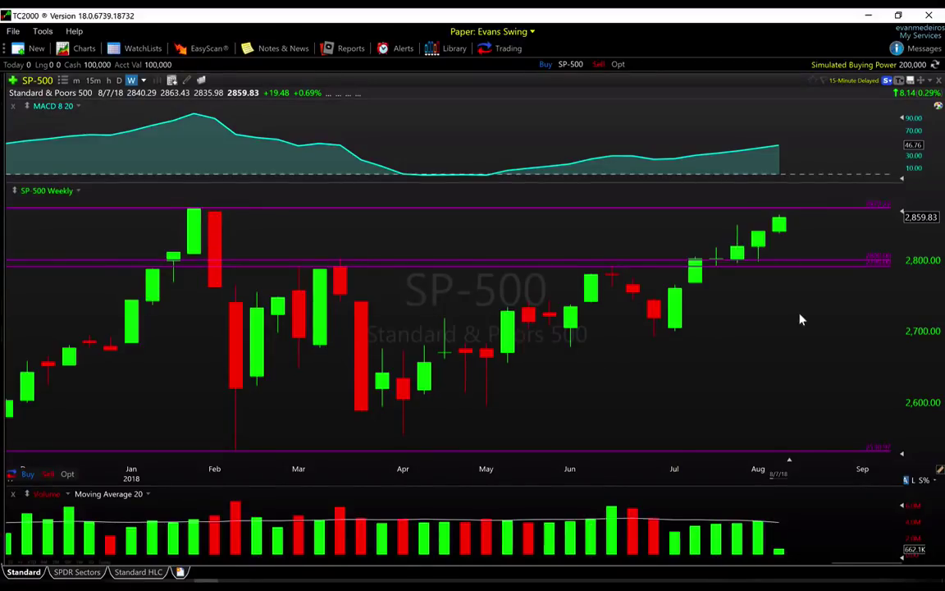
# - Draw a descending trend line on the weekly MACD from its January 2018 peak to just above the latest August 2018 value
pyautogui.scroll(-2, 828, 357)
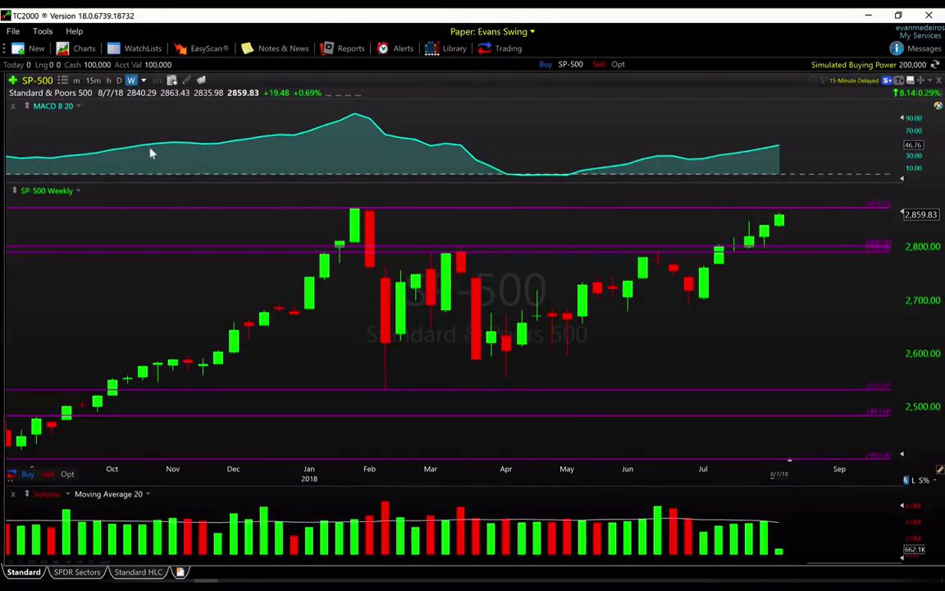
pyautogui.scroll(-4, 709, 237)
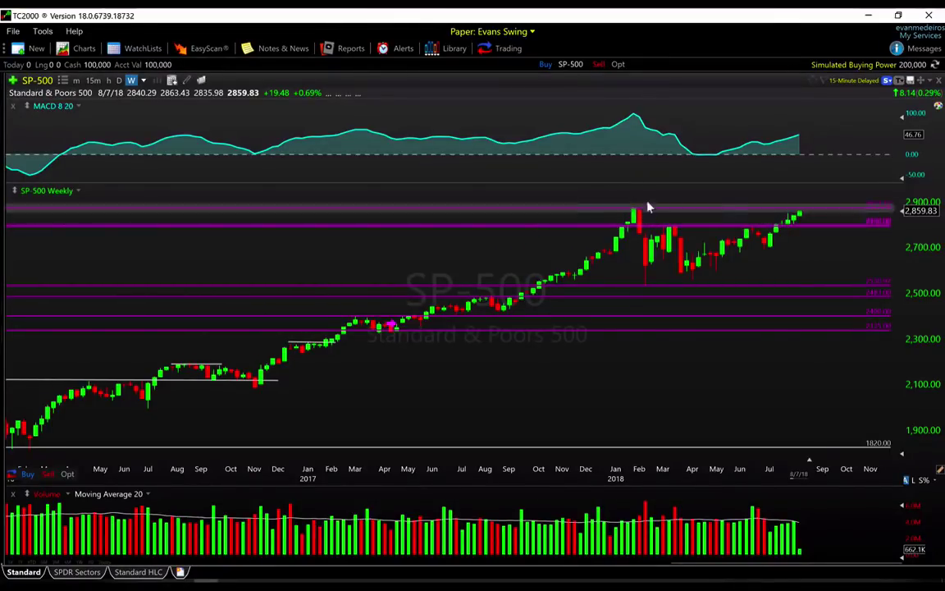
pyautogui.click(938, 109)
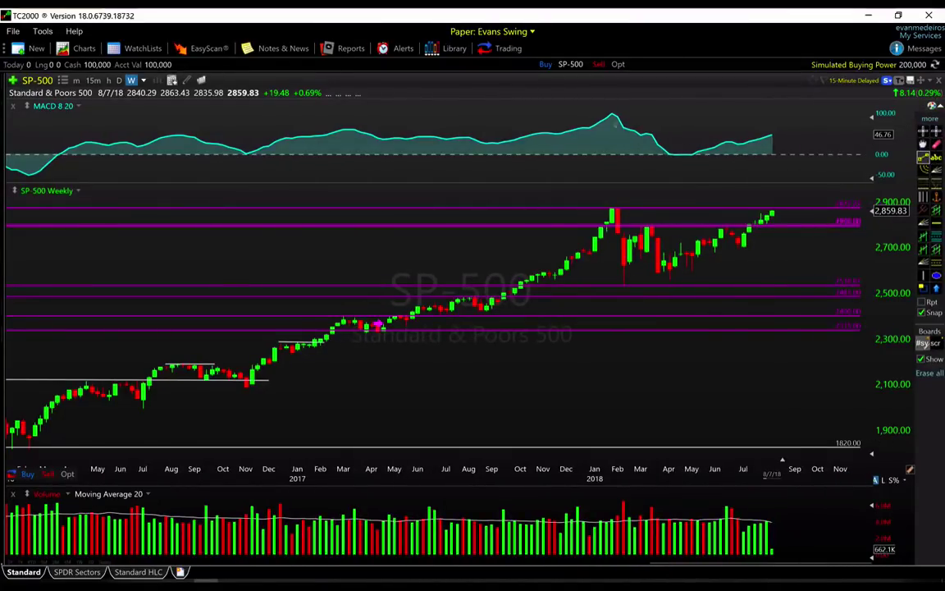
pyautogui.moveTo(613, 114); pyautogui.dragTo(762, 131)
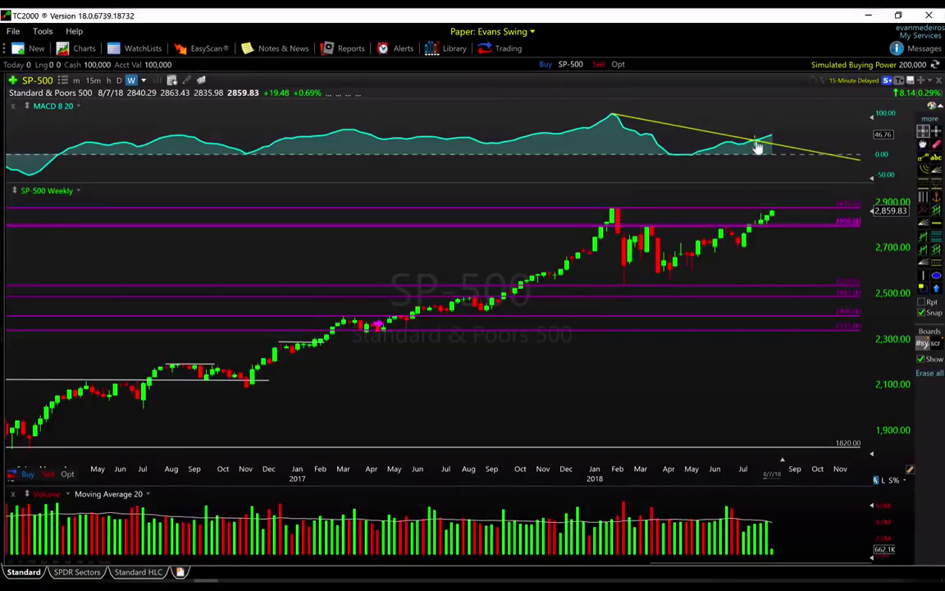
pyautogui.moveTo(749, 137); pyautogui.dragTo(776, 140)
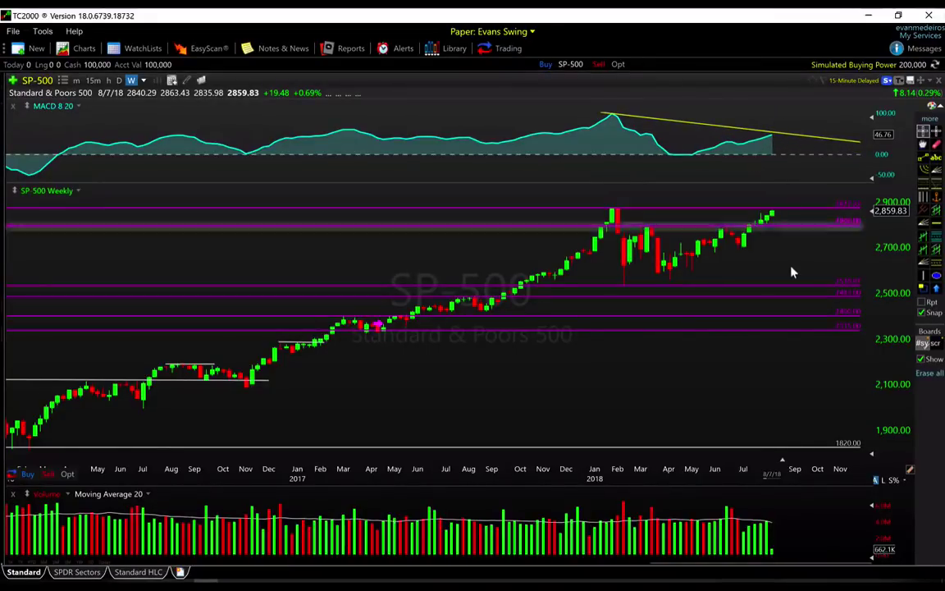
# - Switch the SP-500 chart from the weekly to the daily timeframe
pyautogui.scroll(3, 755, 279)
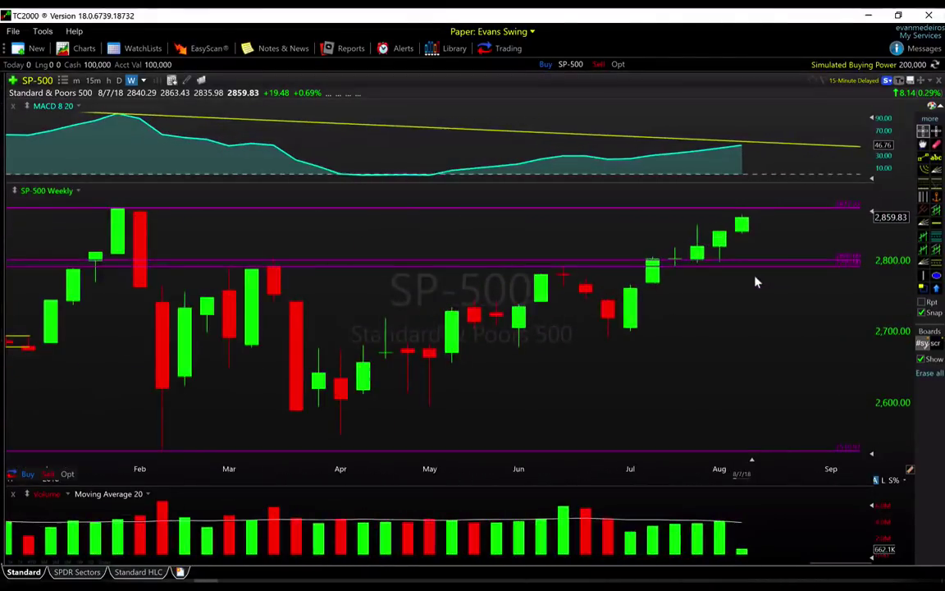
pyautogui.scroll(-1, 755, 278)
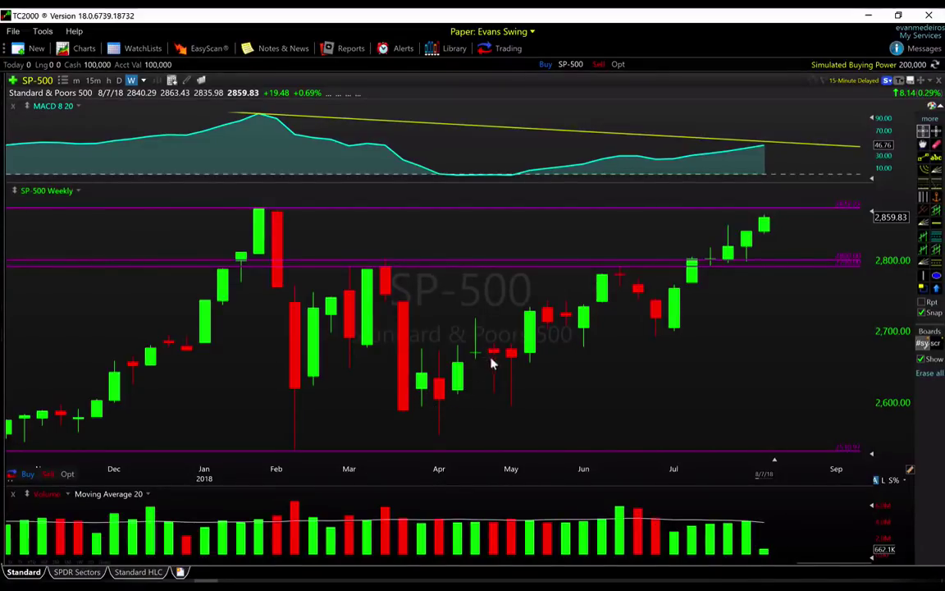
pyautogui.click(607, 261)
pyautogui.press('d')
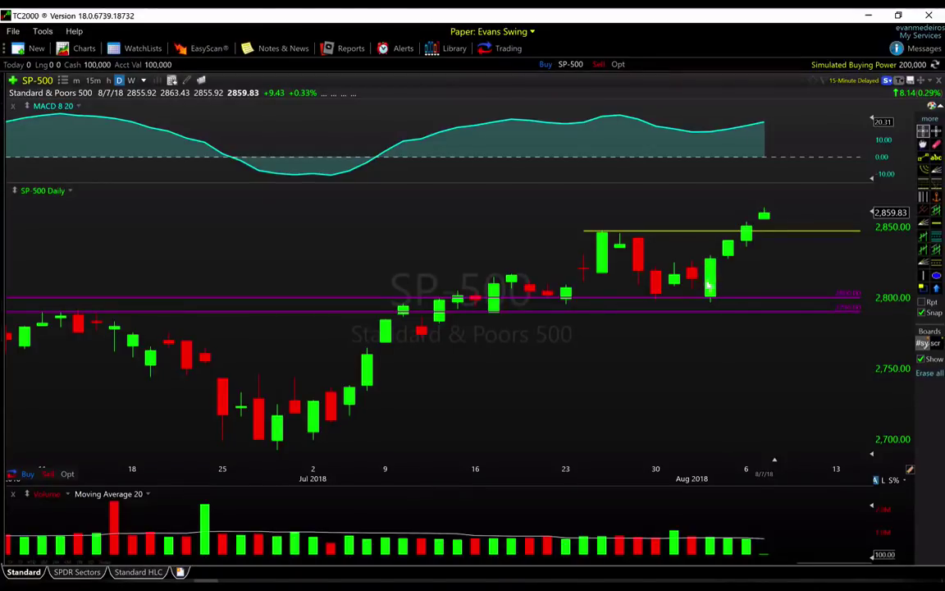
# - Read the price data of the 20 July and 25 July 2018 candles on the daily SP-500 chart
pyautogui.moveTo(725, 314)
pyautogui.middleClick(548, 236)
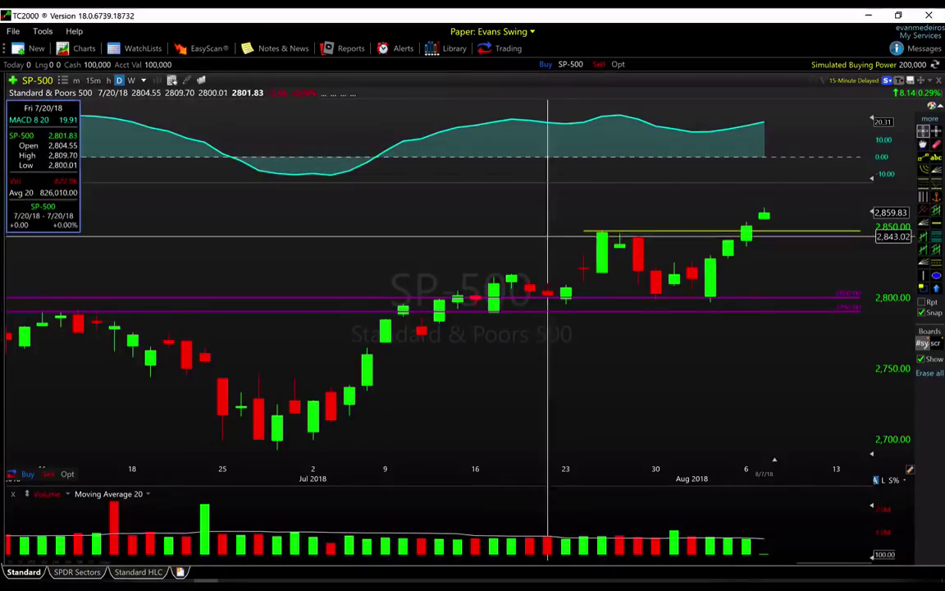
pyautogui.middleClick(603, 236)
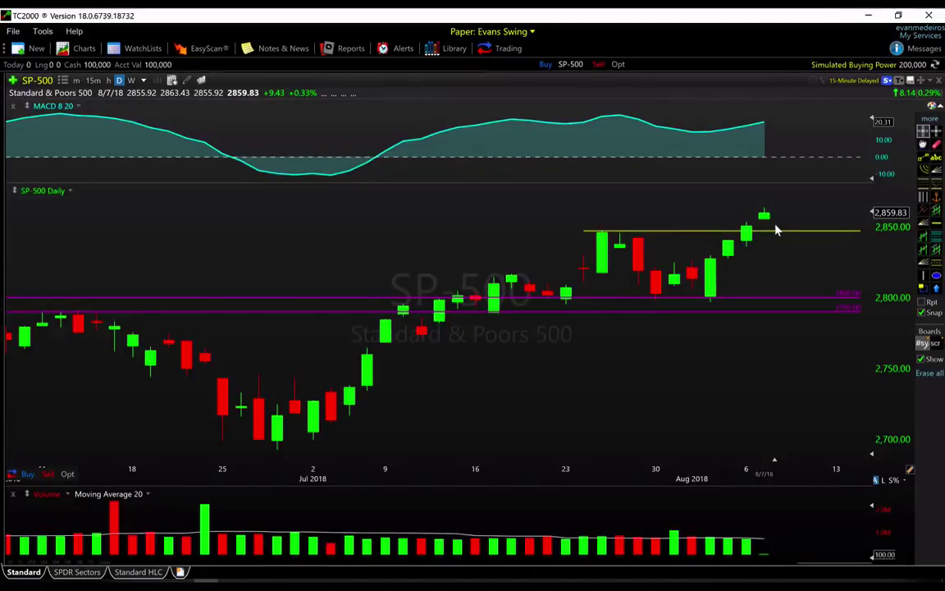
pyautogui.click(602, 250)
pyautogui.moveTo(603, 249)
pyautogui.mouseDown()
pyautogui.moveTo(603, 225)
pyautogui.moveTo(602, 248)
pyautogui.mouseUp()
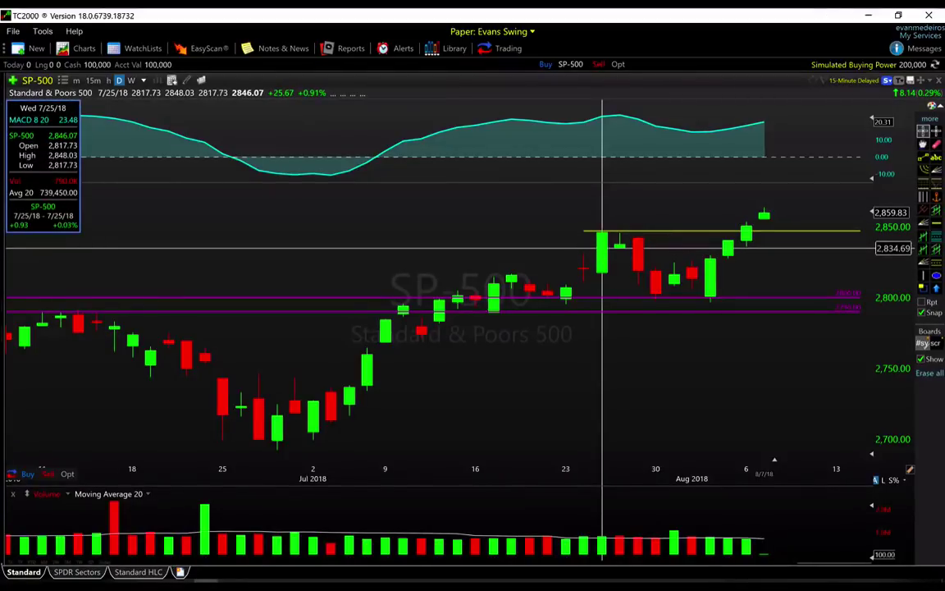
pyautogui.moveTo(602, 248); pyautogui.dragTo(603, 247)
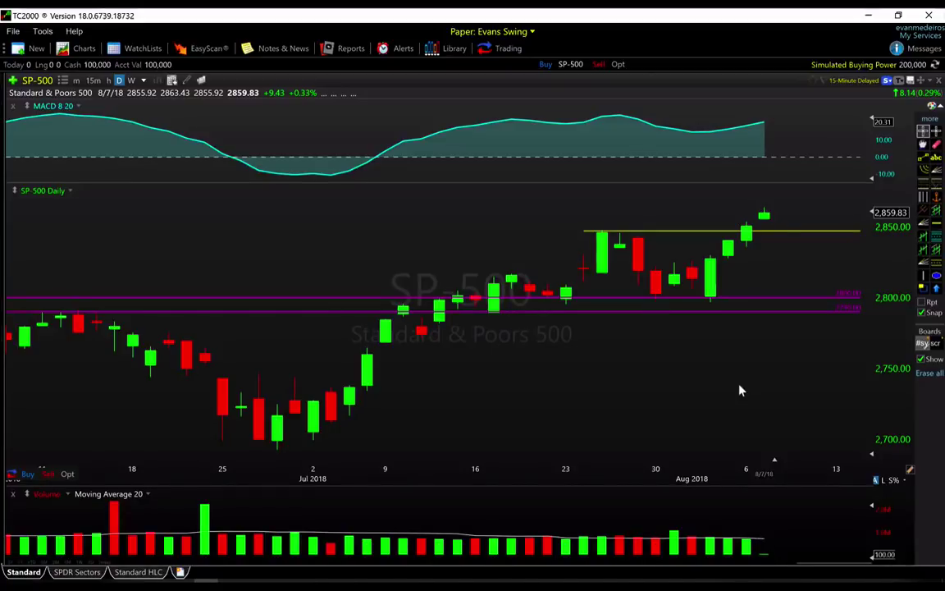
# - Load the CBOE Market Volatility Index (VIX--X) and review its daily history from the early-2018 spike to August 2018
pyautogui.write('vix')
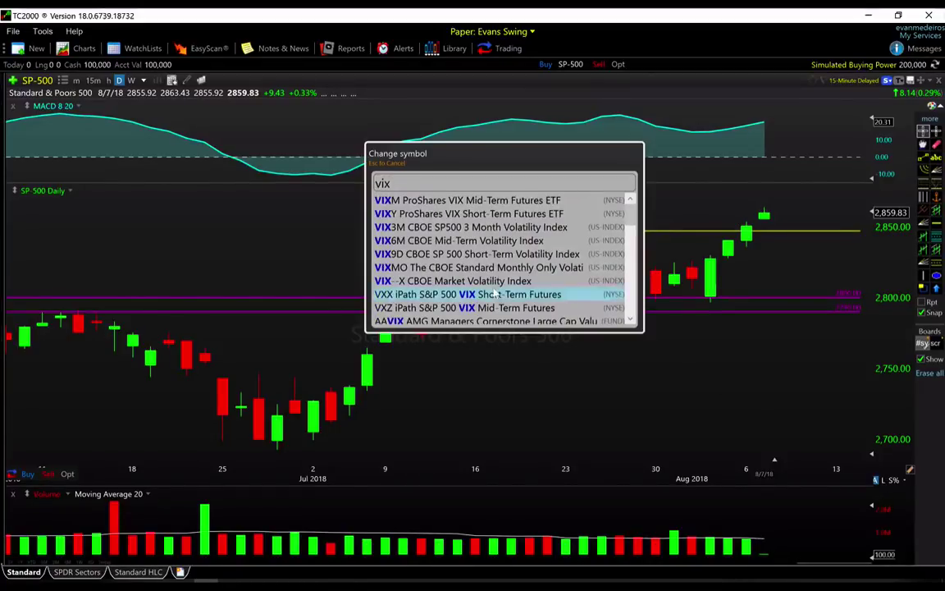
pyautogui.click(493, 280)
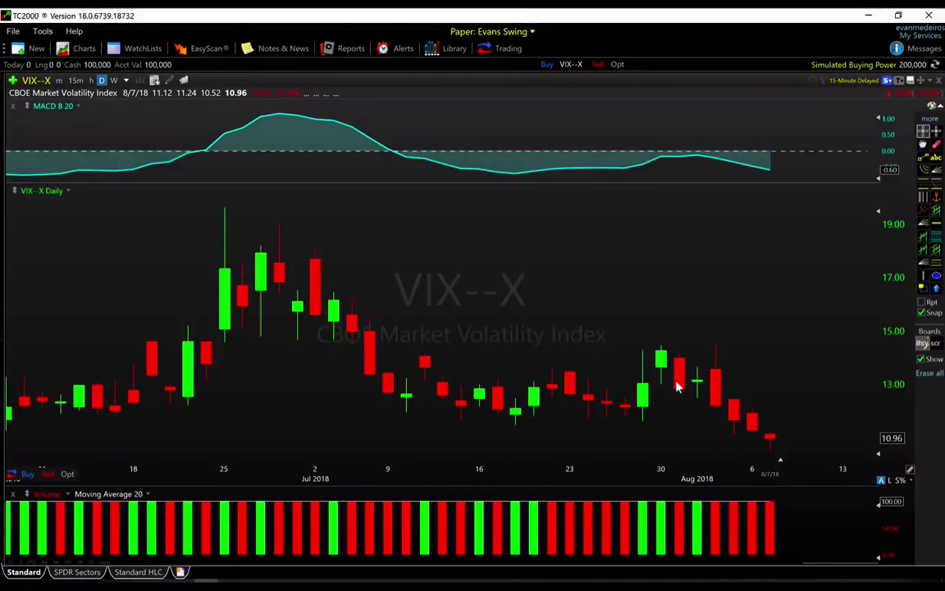
pyautogui.scroll(-5, 679, 384)
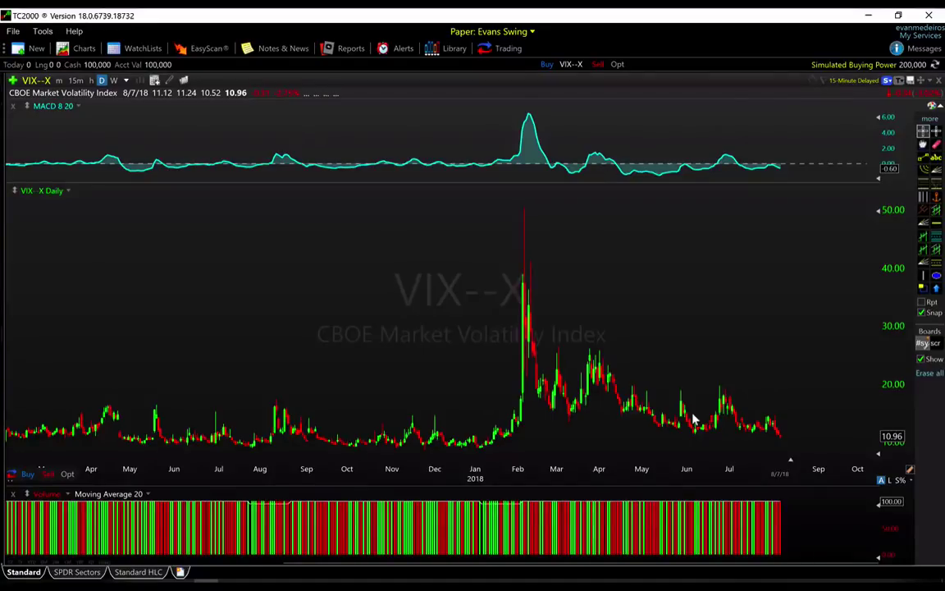
pyautogui.scroll(2, 693, 420)
pyautogui.click(680, 437)
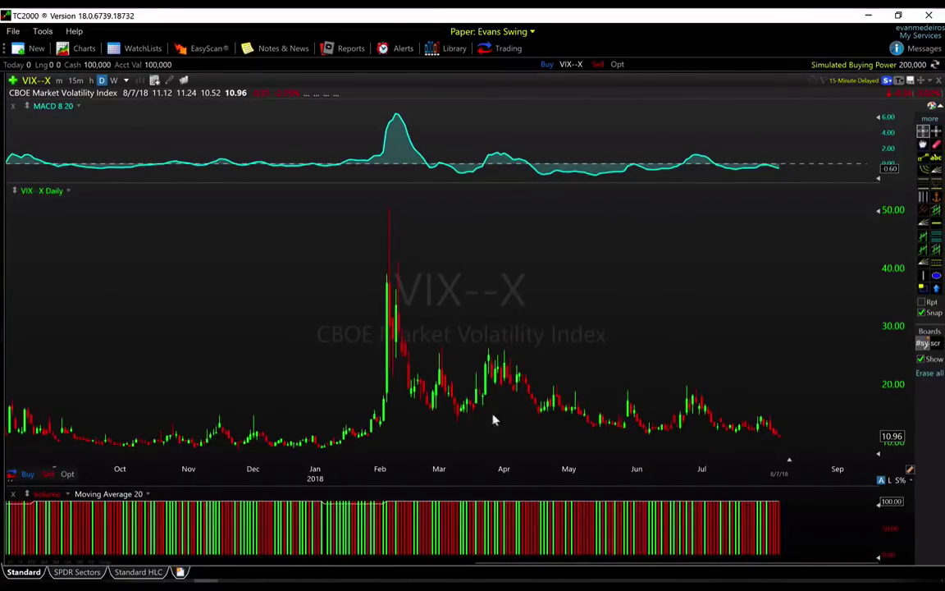
pyautogui.scroll(3, 703, 402)
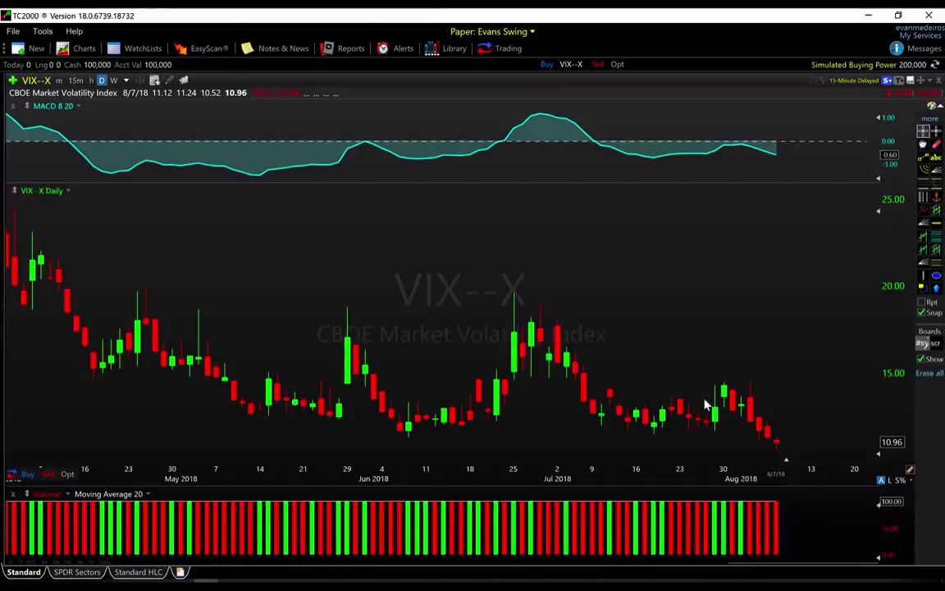
# - Load the daily chart of SPY
pyautogui.write('SPY')
pyautogui.press('Return')
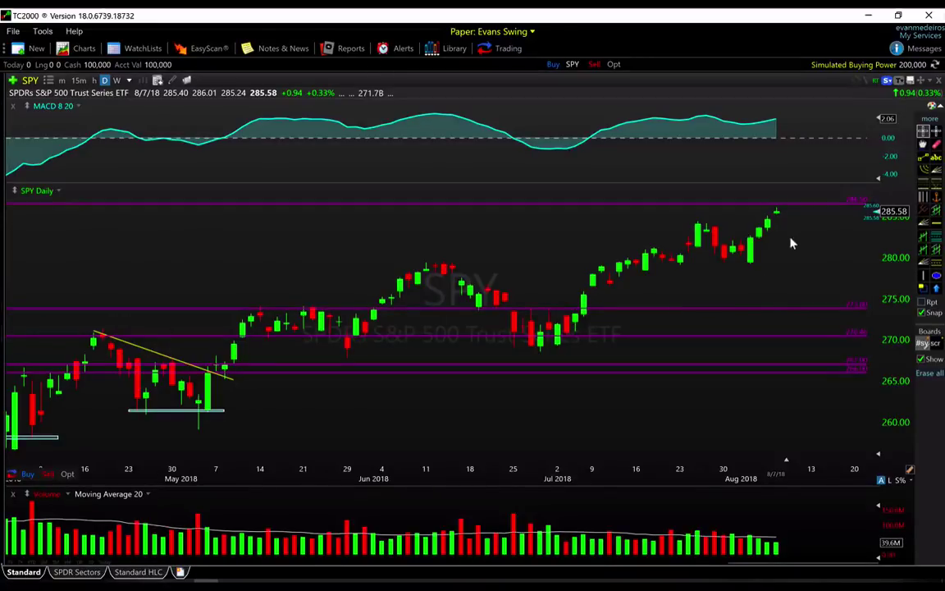
# - Bring up the daily IWM chart and raise the lower line of the rising August channel slightly to fit the candle lows
pyautogui.press('space')
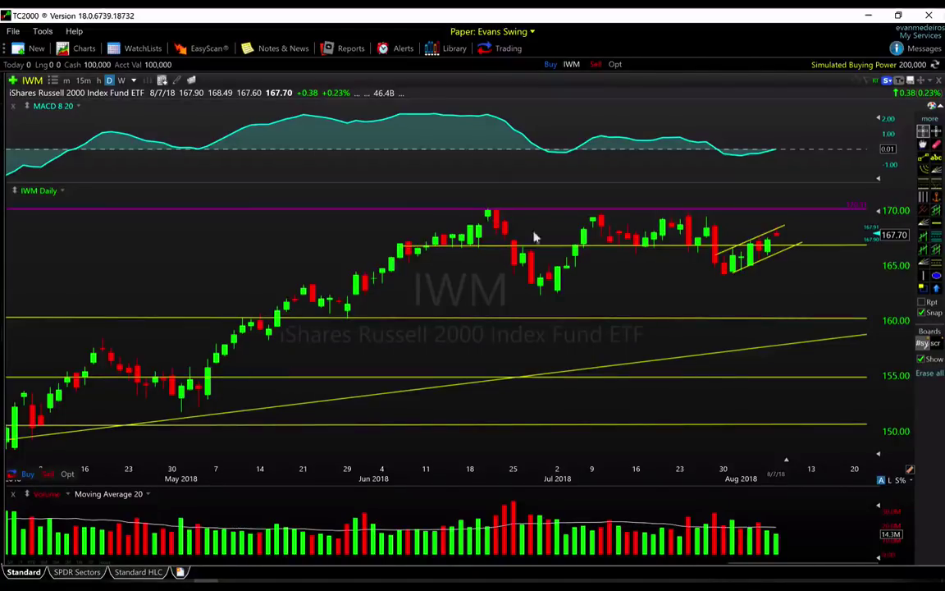
pyautogui.moveTo(739, 281)
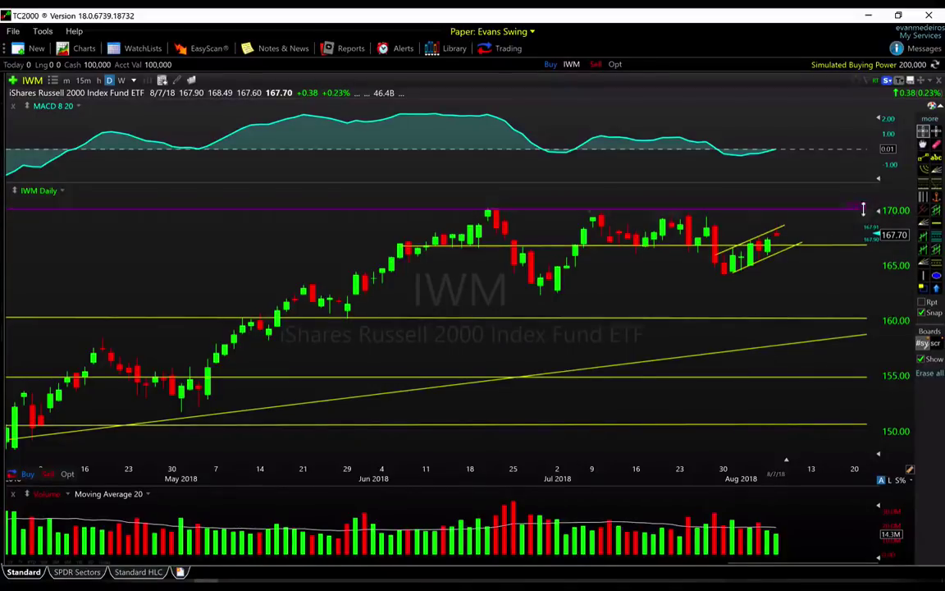
pyautogui.scroll(3, 752, 300)
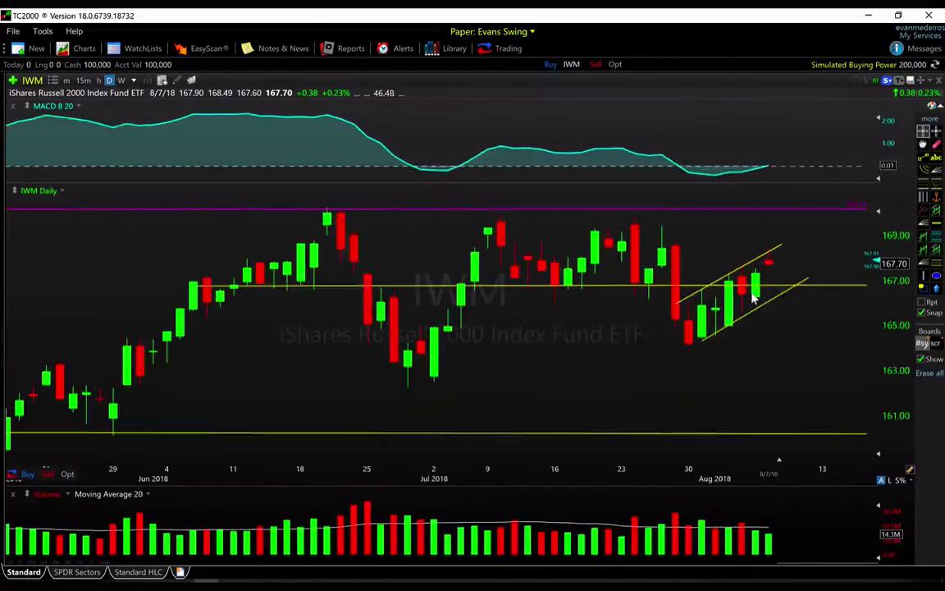
pyautogui.click(753, 316)
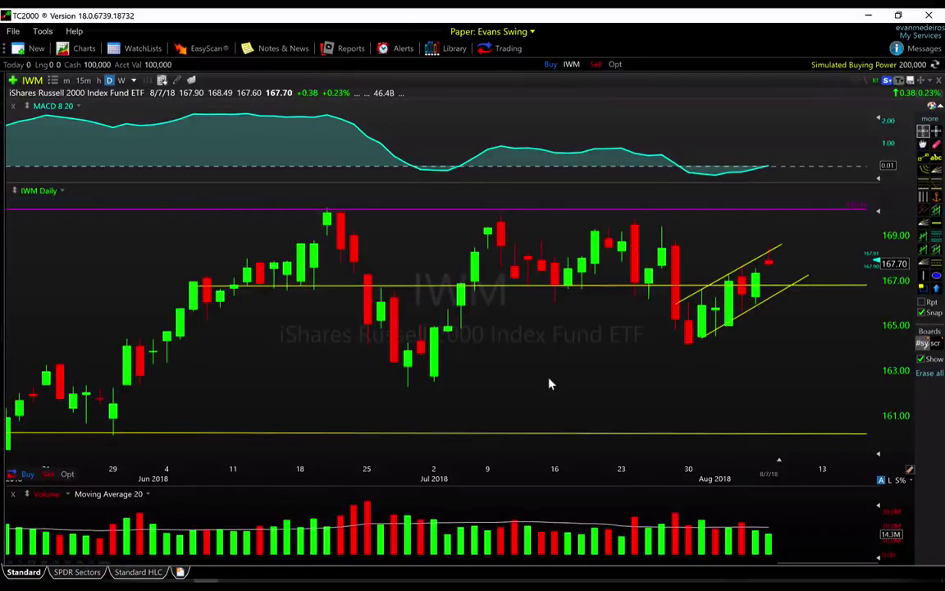
# - Load the daily QQQ chart and read the price data of the 25 July 2018 high candle
pyautogui.write('QQQ')
pyautogui.press('Return')
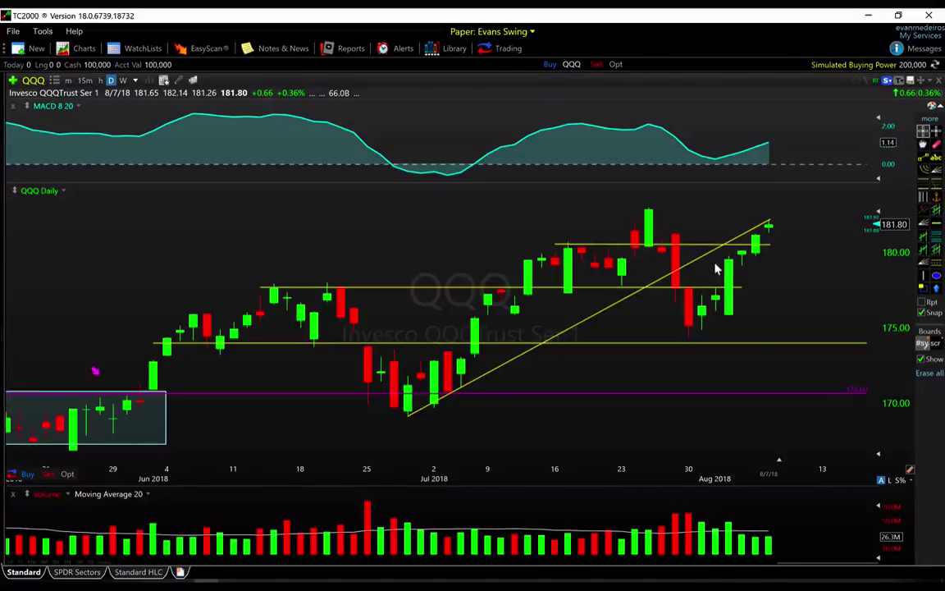
pyautogui.click(649, 217)
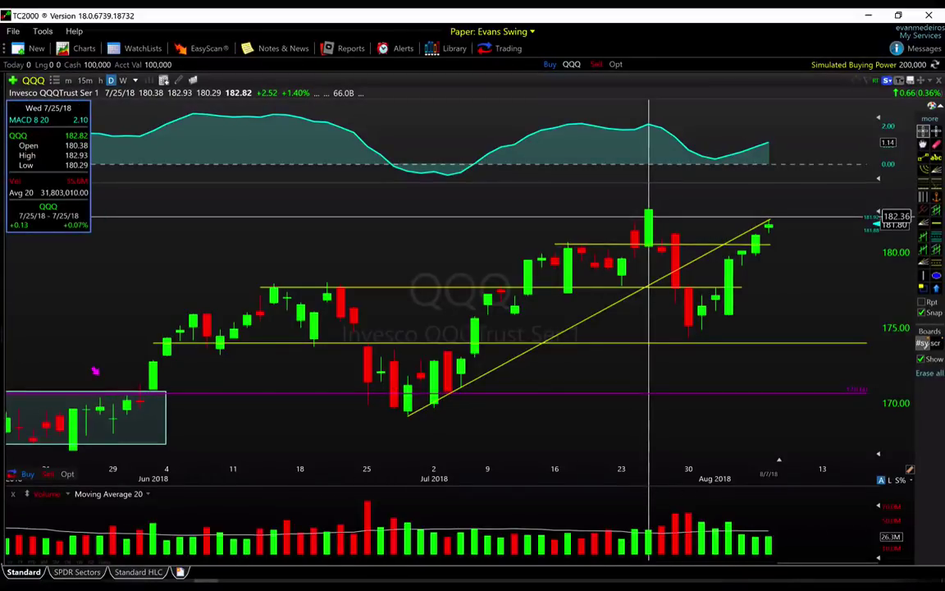
pyautogui.moveTo(649, 217)
pyautogui.mouseDown()
pyautogui.moveTo(662, 203)
pyautogui.moveTo(661, 253)
pyautogui.mouseUp()
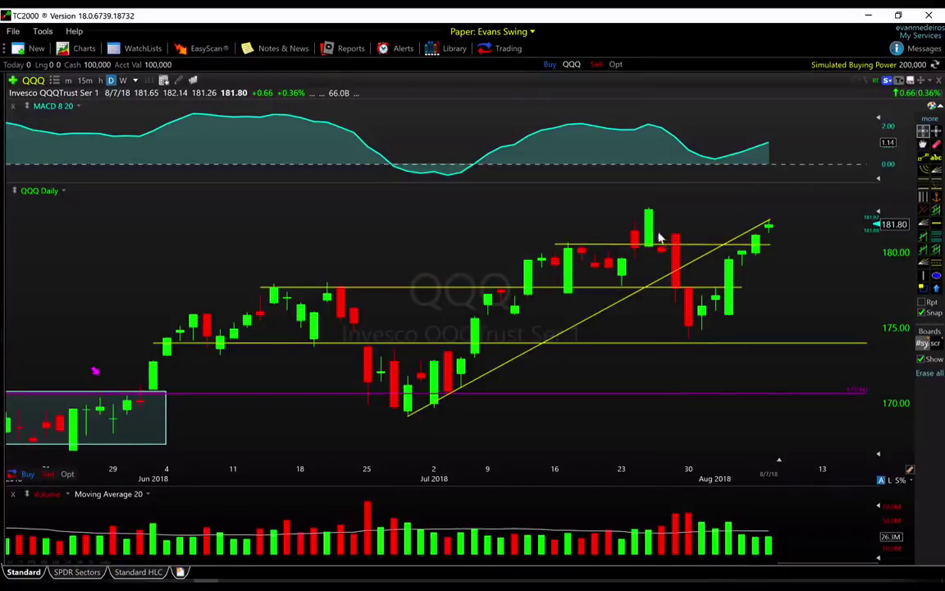
pyautogui.click(665, 250)
pyautogui.moveTo(648, 217); pyautogui.dragTo(648, 215)
# - Show QQQ on the 15-minute timeframe and examine the price action around the late-July high
pyautogui.click(85, 80)
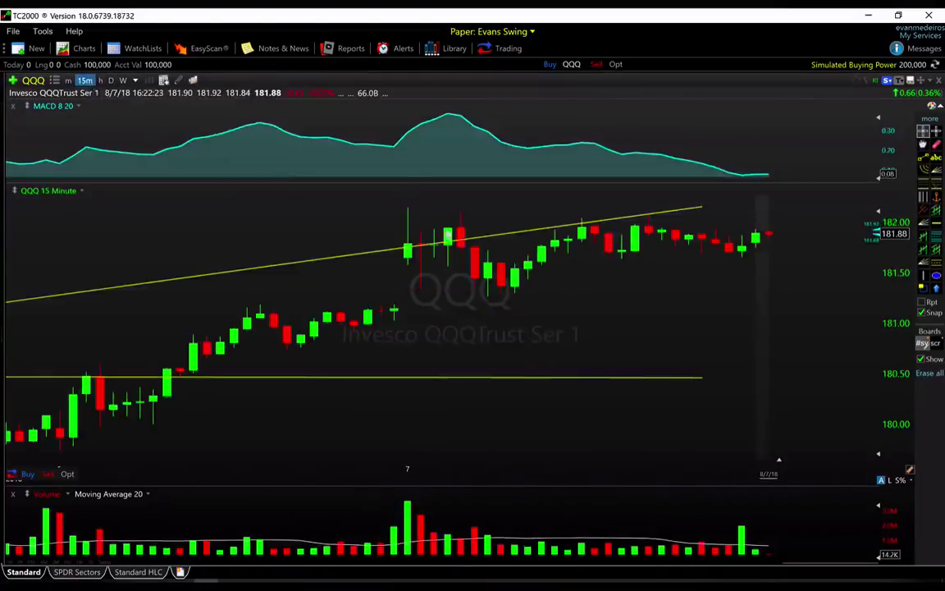
pyautogui.scroll(-3, 520, 247)
pyautogui.moveTo(521, 246); pyautogui.dragTo(543, 213)
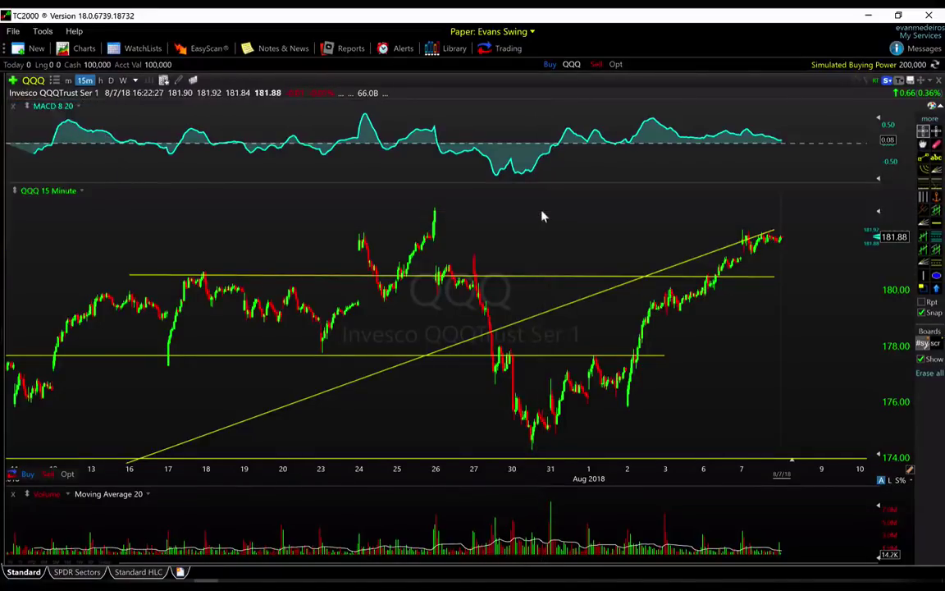
pyautogui.moveTo(439, 197); pyautogui.dragTo(443, 215)
# - Return QQQ to the daily timeframe and review its price history back to the start of 2018
pyautogui.click(111, 80)
pyautogui.scroll(5, 513, 225)
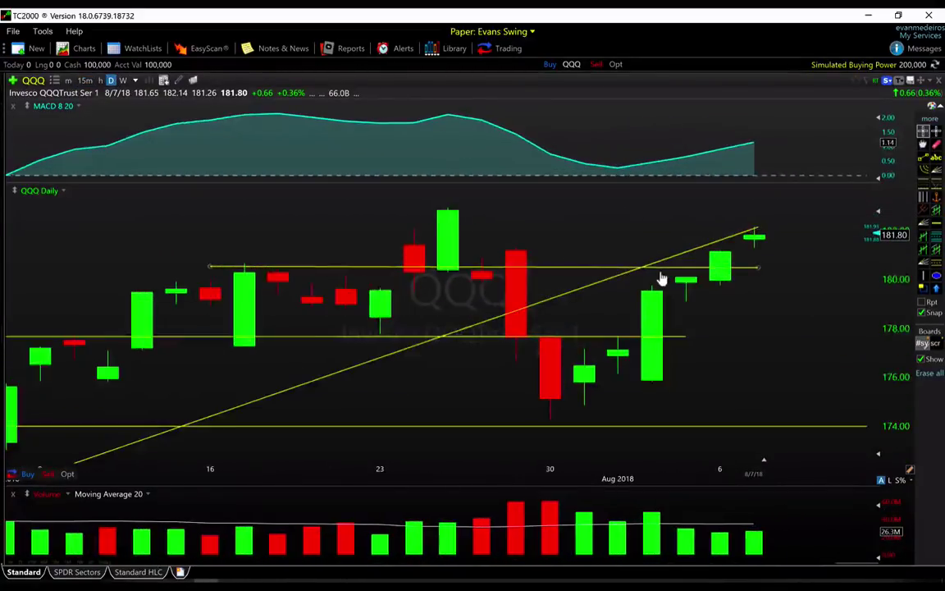
pyautogui.scroll(-3, 660, 276)
pyautogui.moveTo(562, 326)
pyautogui.mouseDown()
pyautogui.moveTo(571, 300)
pyautogui.moveTo(565, 266)
pyautogui.moveTo(565, 327)
pyautogui.mouseUp()
pyautogui.scroll(-3, 591, 325)
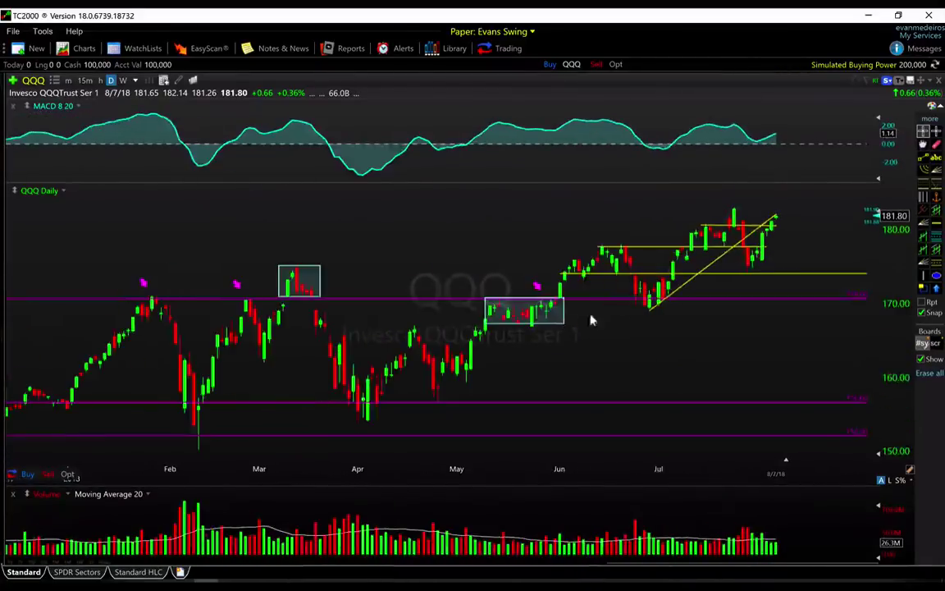
# - Bring up TLT, check its weekly chart, and review the daily price history back to late 2017
pyautogui.scroll(3, 673, 238)
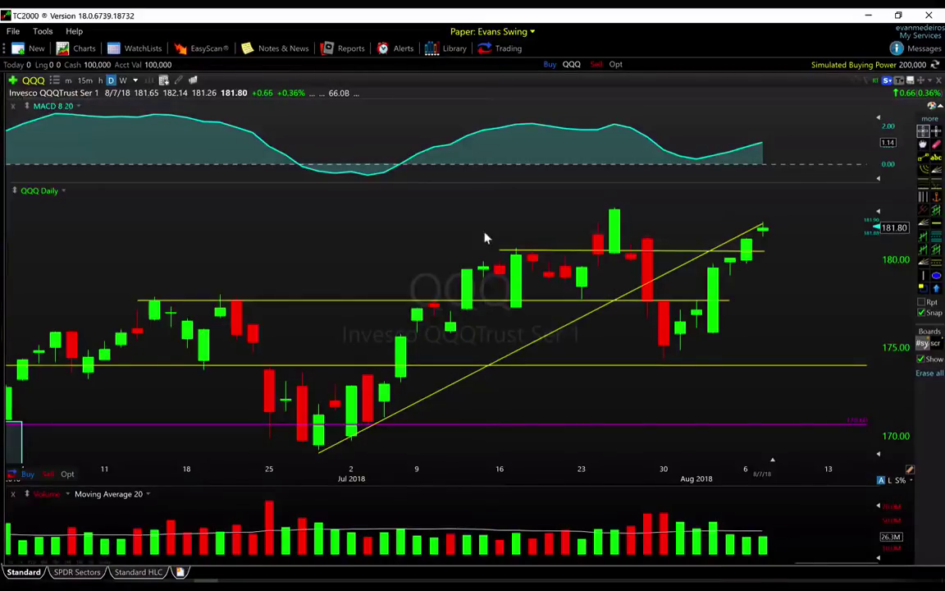
pyautogui.press('space')
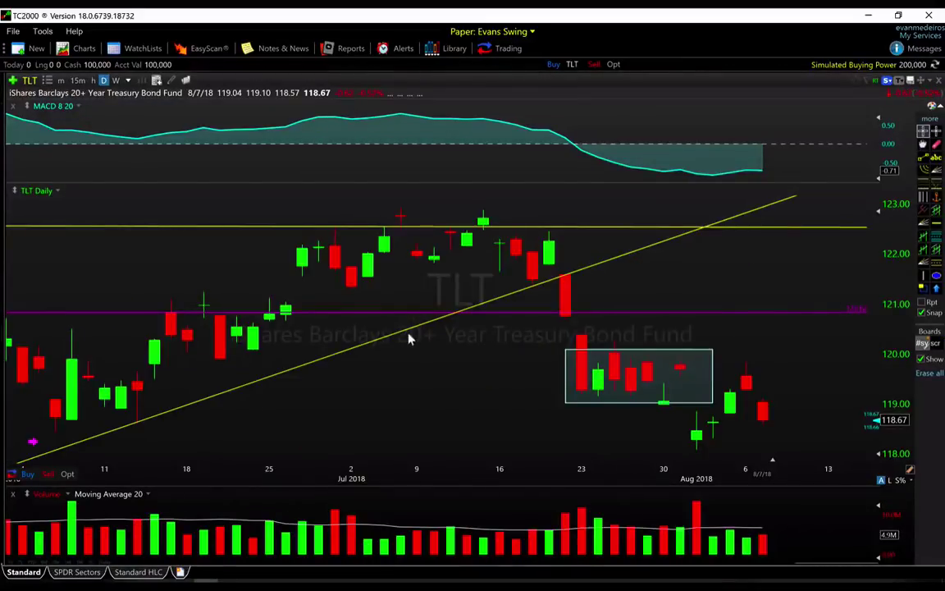
pyautogui.press('w')
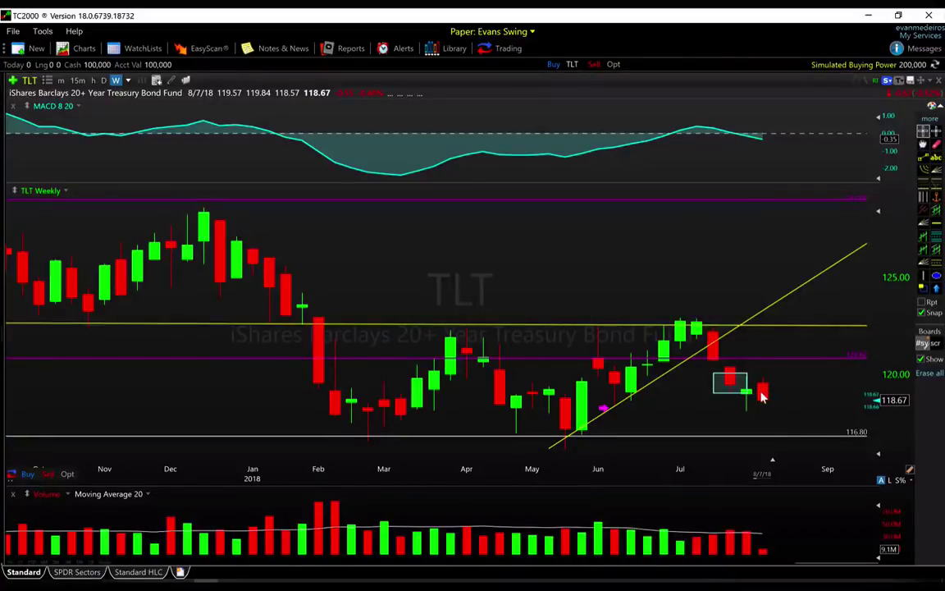
pyautogui.press('d')
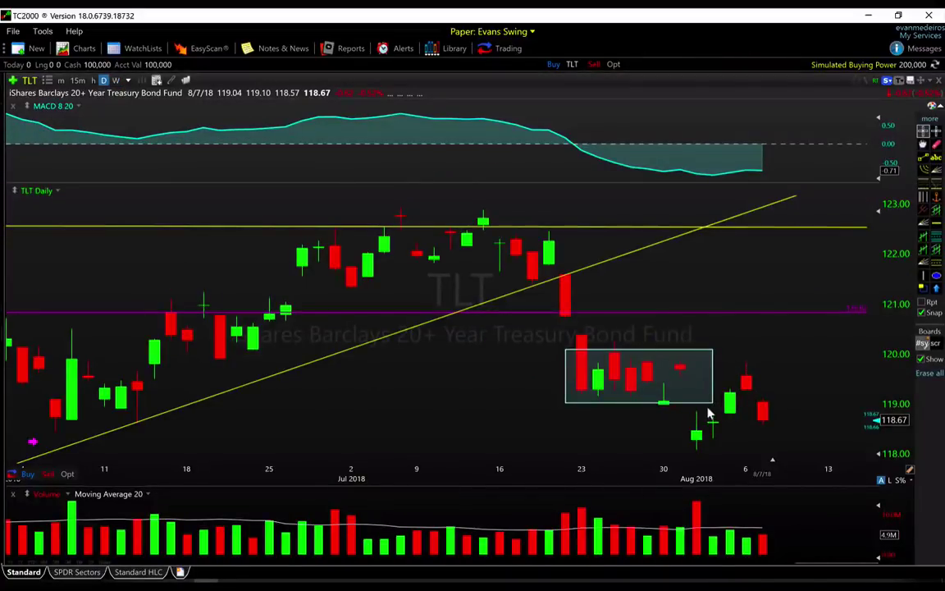
pyautogui.scroll(-5, 784, 434)
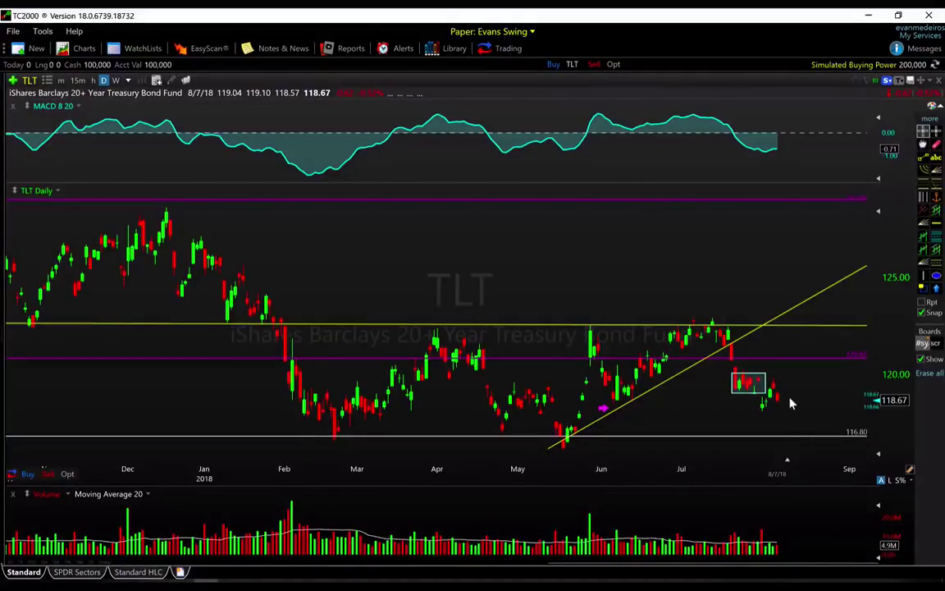
# - Load the daily USO chart and examine the rising channels of June and July 2018
pyautogui.write('uso')
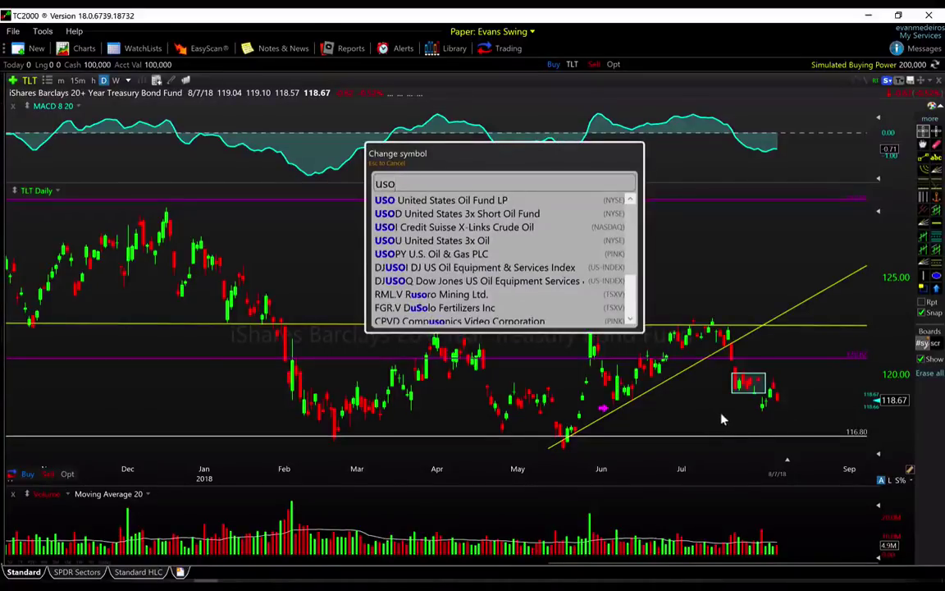
pyautogui.press('Return')
pyautogui.scroll(5, 803, 385)
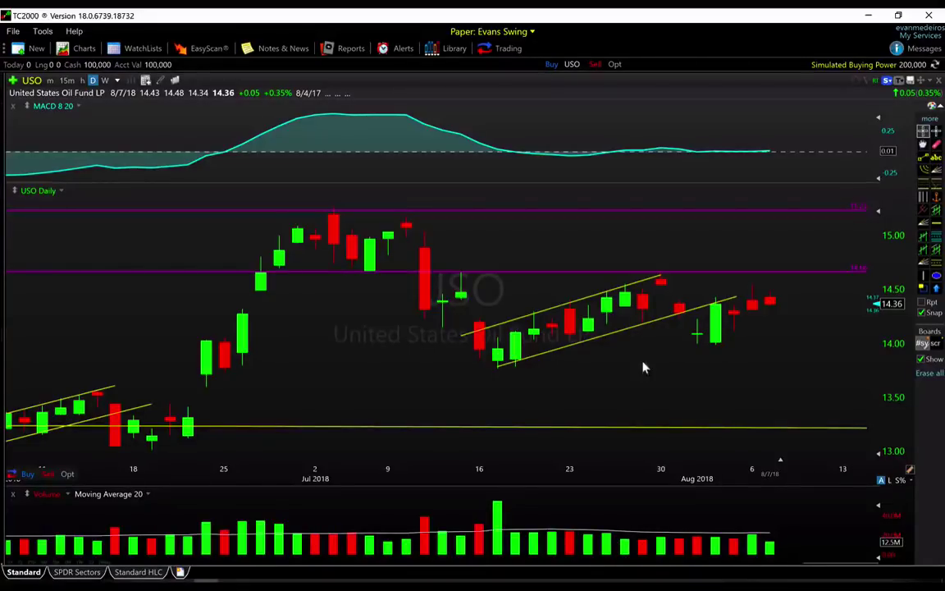
pyautogui.scroll(-2, 696, 369)
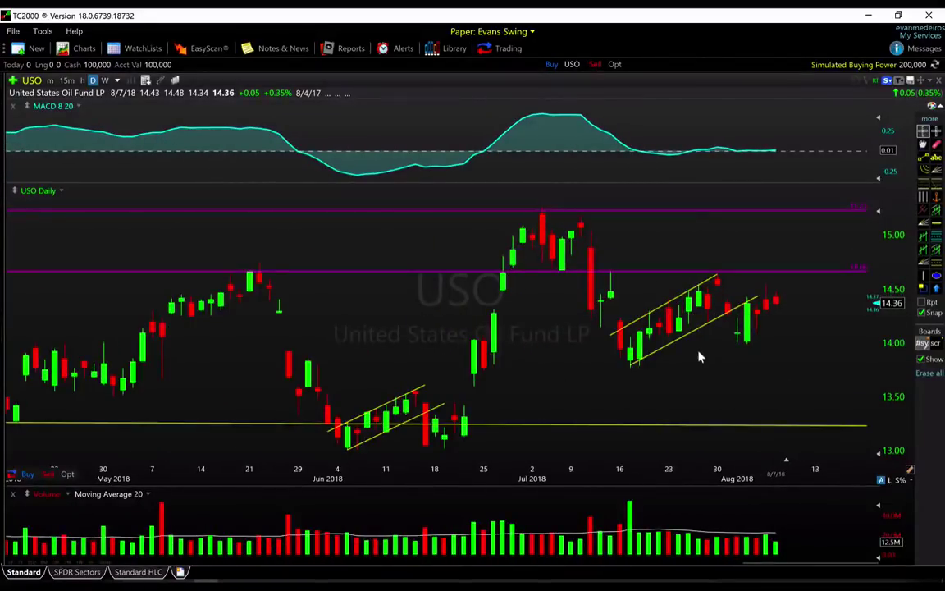
# - Measure the USO move from 31 July to 2 August 2018 and review the price action around the July channel
pyautogui.click(727, 342)
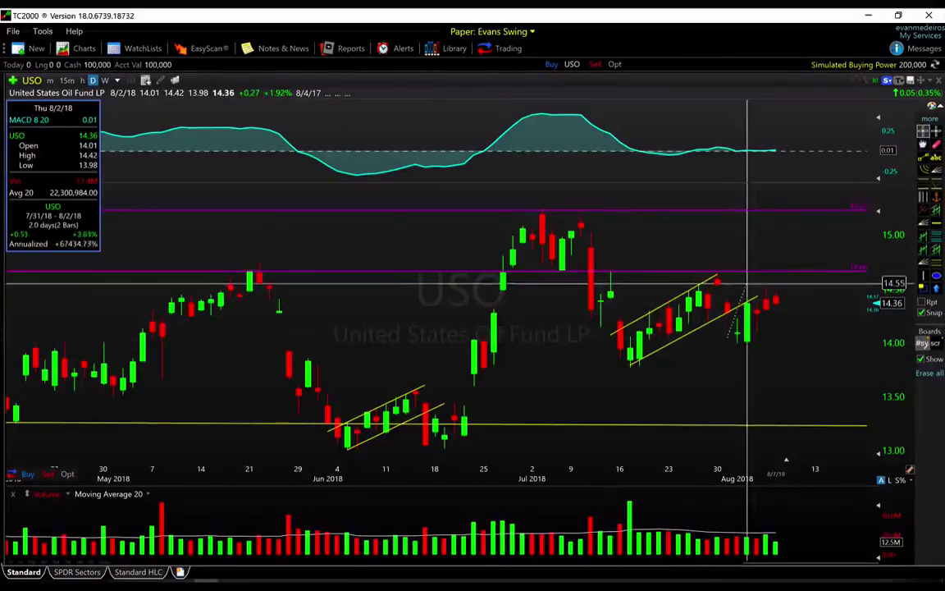
pyautogui.click(749, 289)
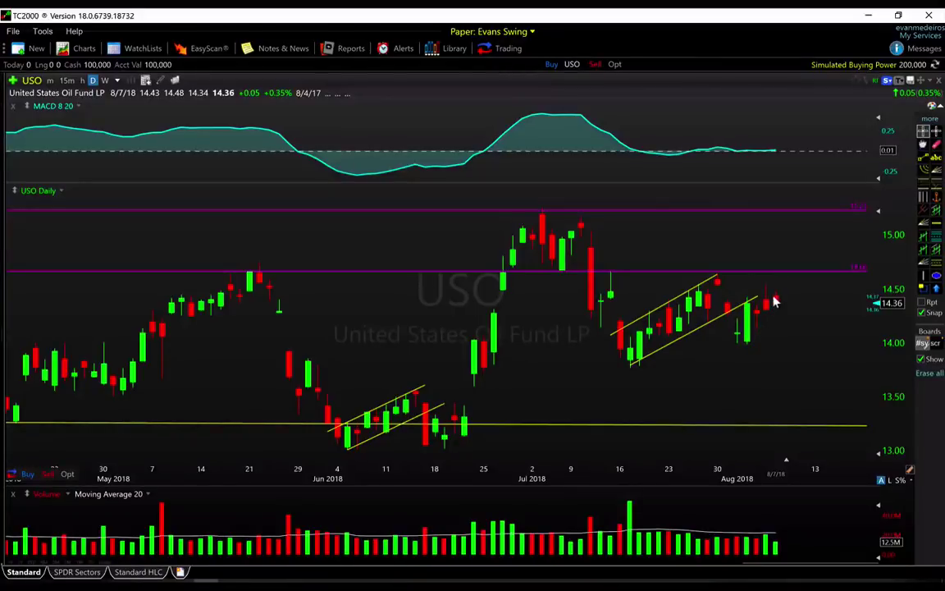
pyautogui.click(708, 294)
pyautogui.scroll(-3, 781, 352)
pyautogui.scroll(3, 780, 352)
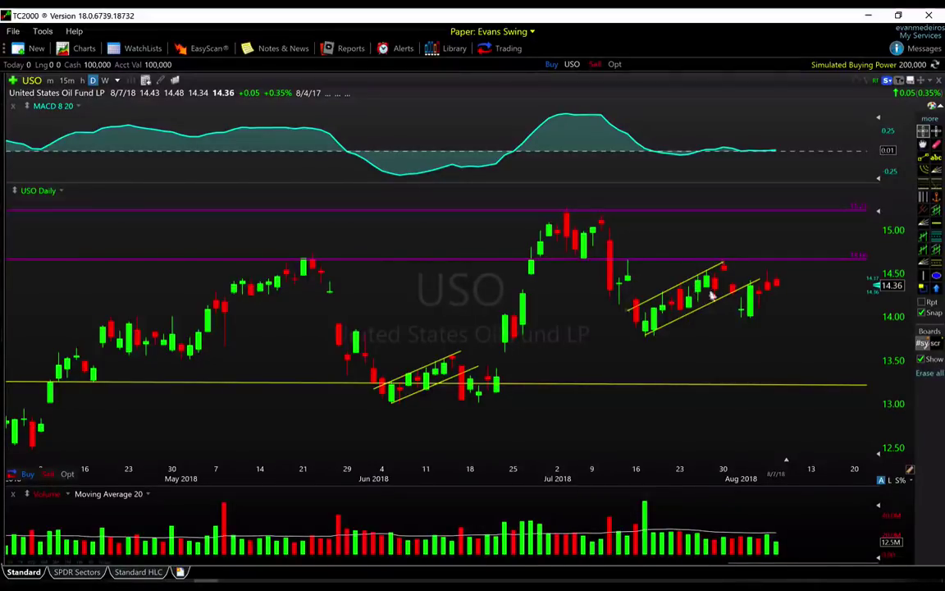
# - Review the daily UNG chart, followed by the daily GLD chart with its decline since spring 2018
pyautogui.write('UNG')
pyautogui.press('Return')
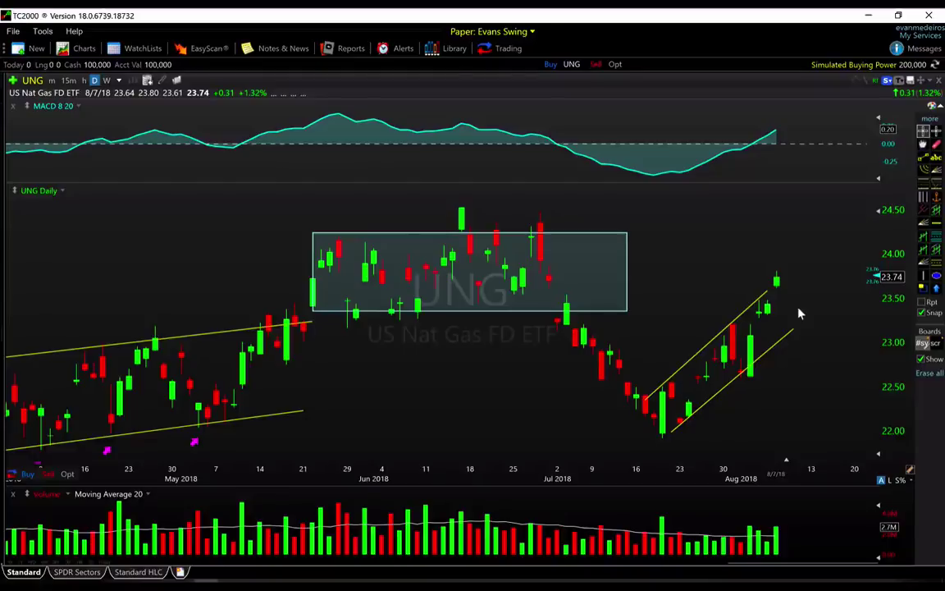
pyautogui.write('GLD')
pyautogui.press('Return')
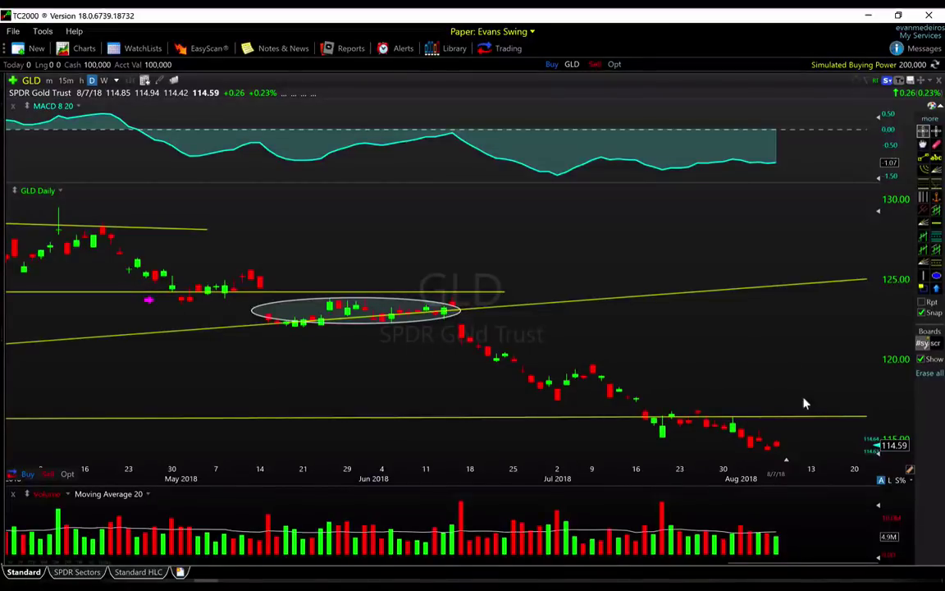
pyautogui.scroll(-2, 802, 401)
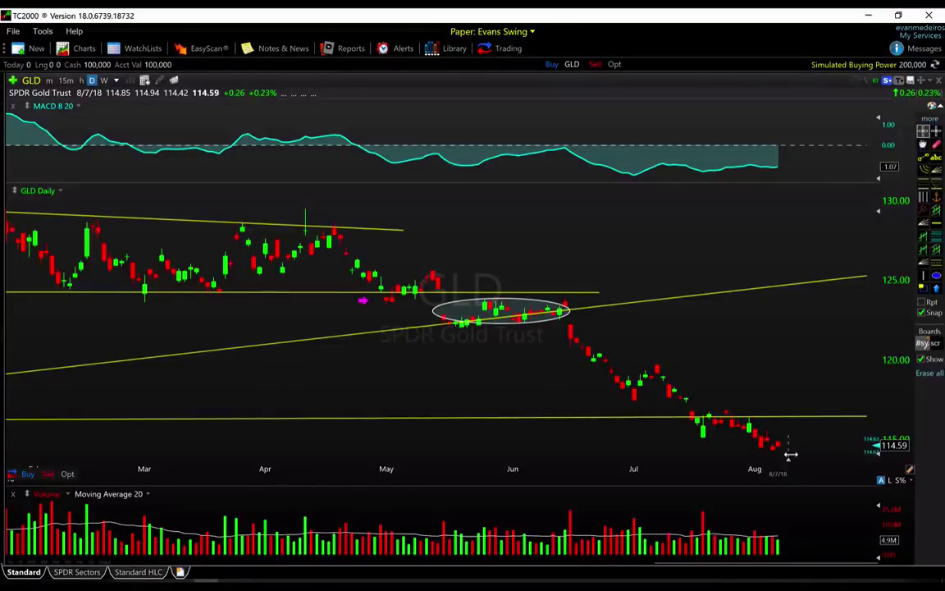
# - Bring up the daily SLV chart and extend the July–August consolidation box to include the 7 August 2018 candle
pyautogui.press('space')
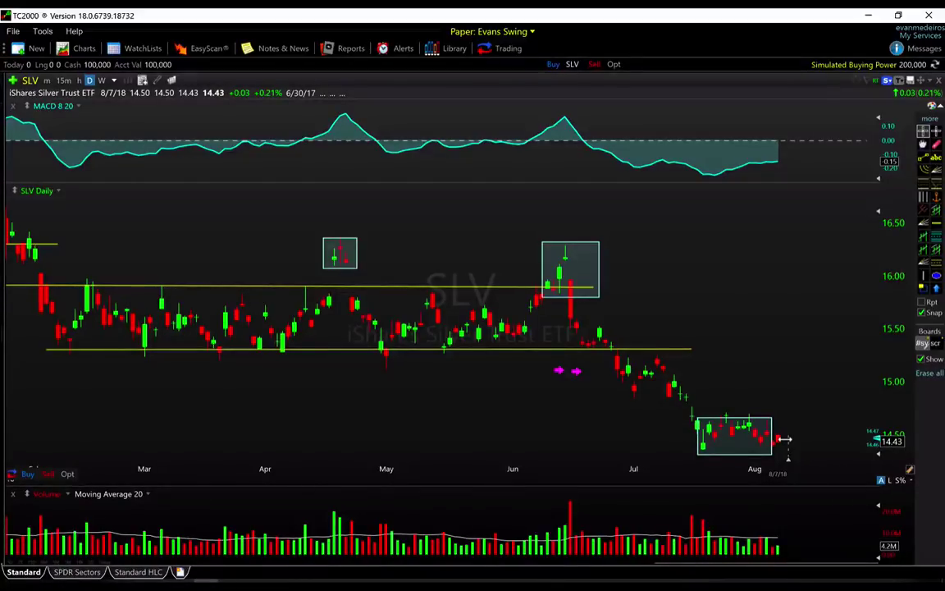
pyautogui.moveTo(785, 440)
pyautogui.mouseDown()
pyautogui.moveTo(773, 453)
pyautogui.moveTo(784, 461)
pyautogui.mouseUp()
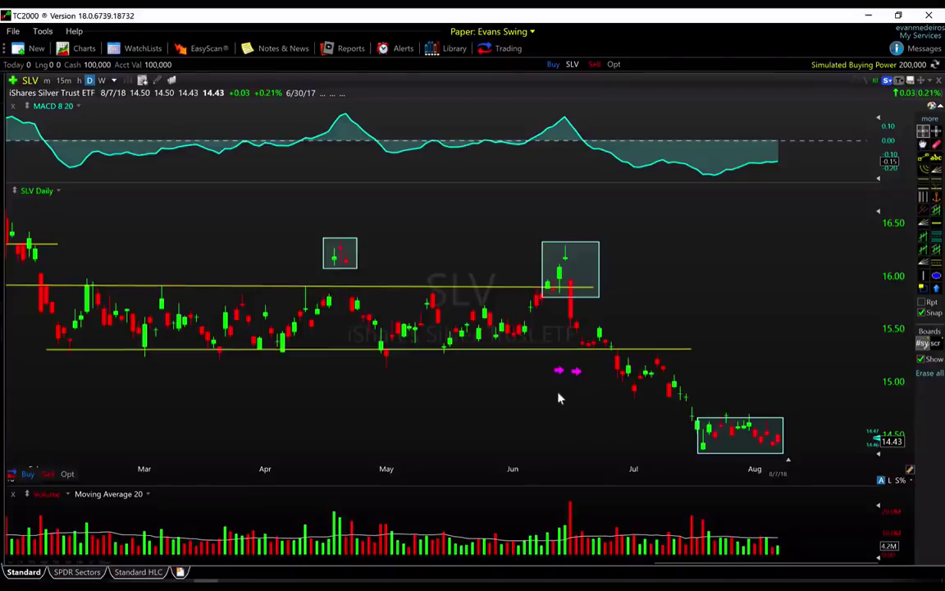
# - Compare SLV with the daily GLD chart and return to SLV to examine the lows of its July–August consolidation box
pyautogui.write('GLD')
pyautogui.press('Return')
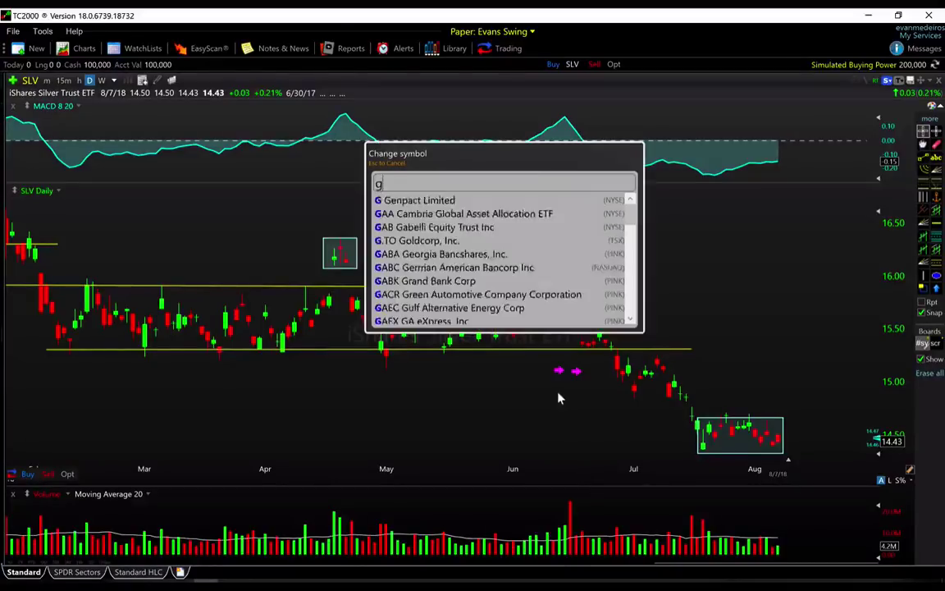
pyautogui.write('slv')
pyautogui.press('Return')
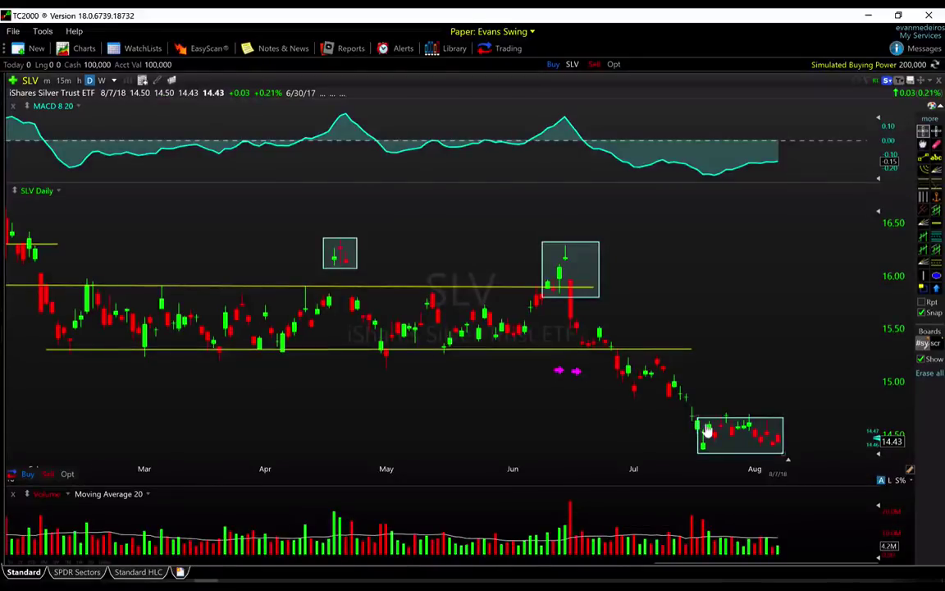
pyautogui.moveTo(707, 429)
pyautogui.moveTo(658, 453); pyautogui.dragTo(705, 453)
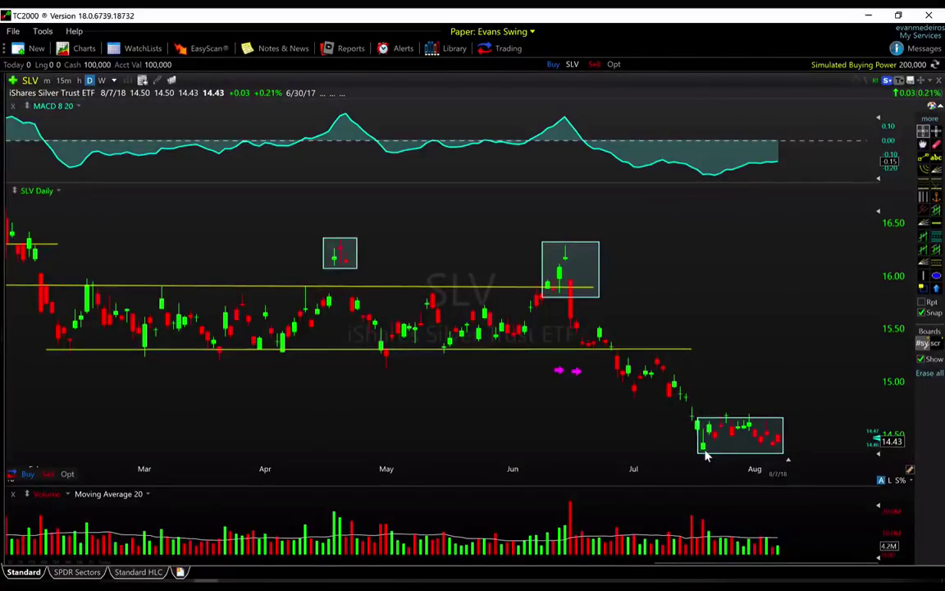